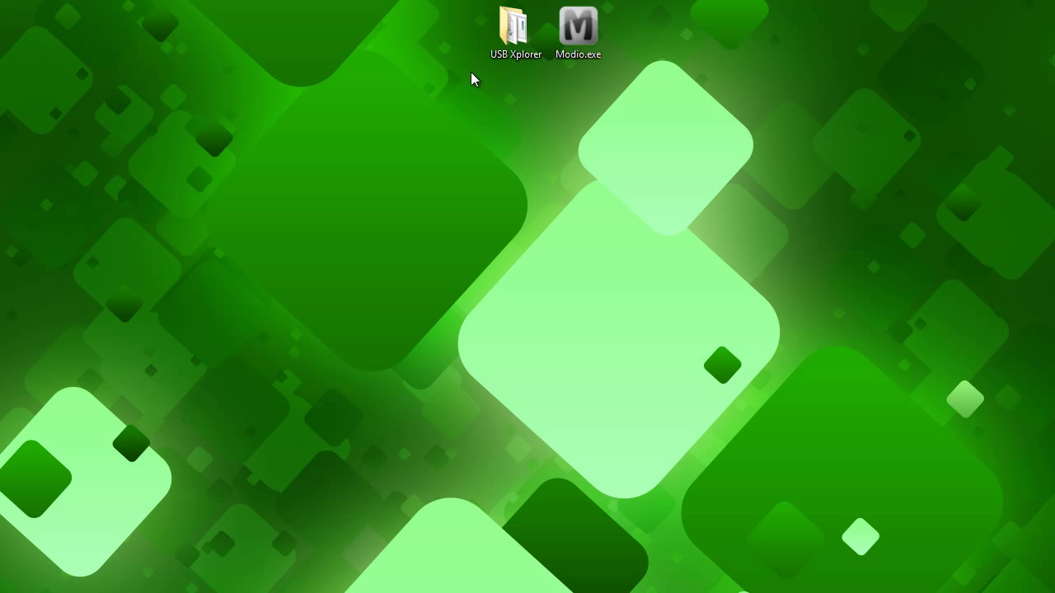
# - Launch USBxplorer.exe from the USB Xplorer folder, close that folder, and move Xtaf Xplorer top-left
pyautogui.doubleClick(516, 37)
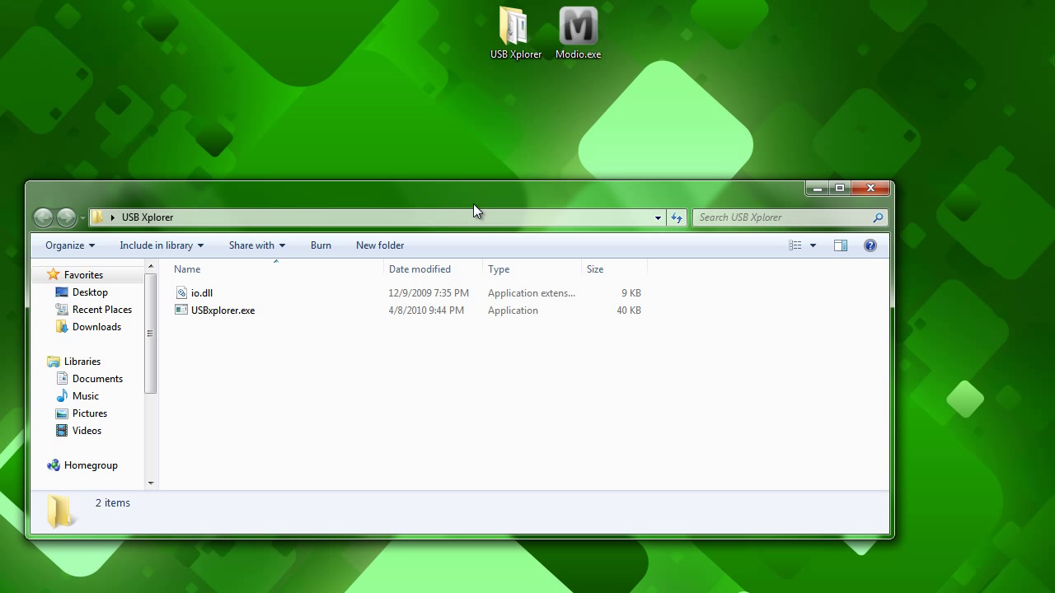
pyautogui.click(205, 311)
pyautogui.click(861, 190)
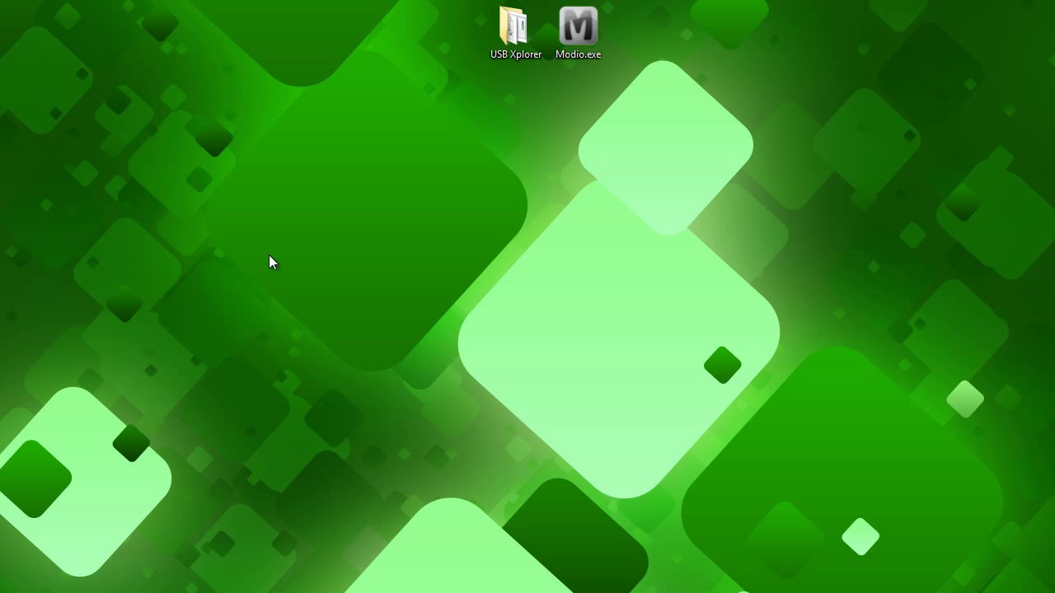
pyautogui.moveTo(158, 25); pyautogui.dragTo(128, 36)
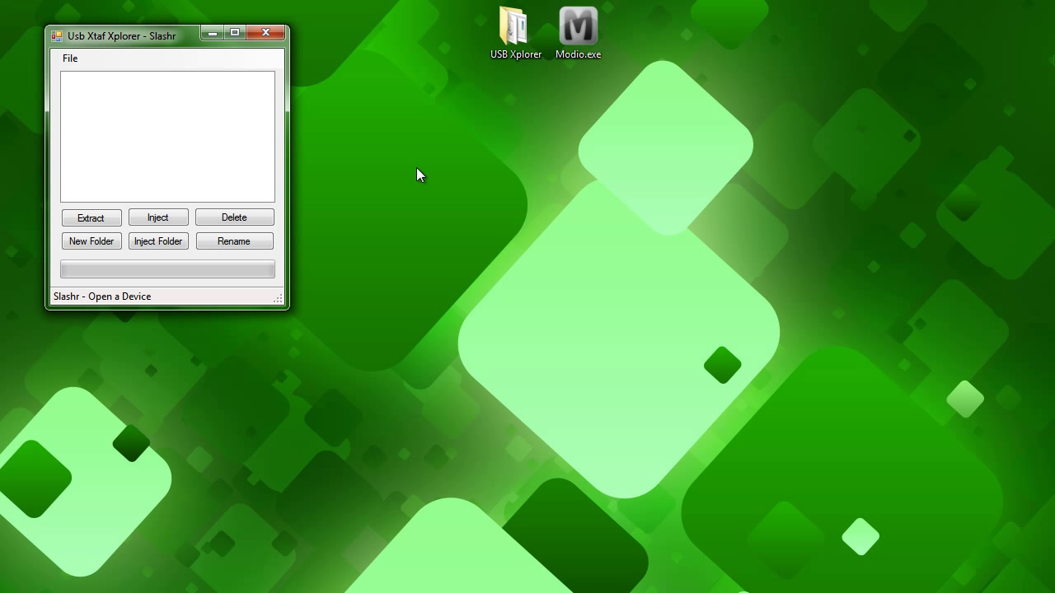
# - Open the connected Xbox USB device via File > Open Device so Content is listed
pyautogui.click(70, 58)
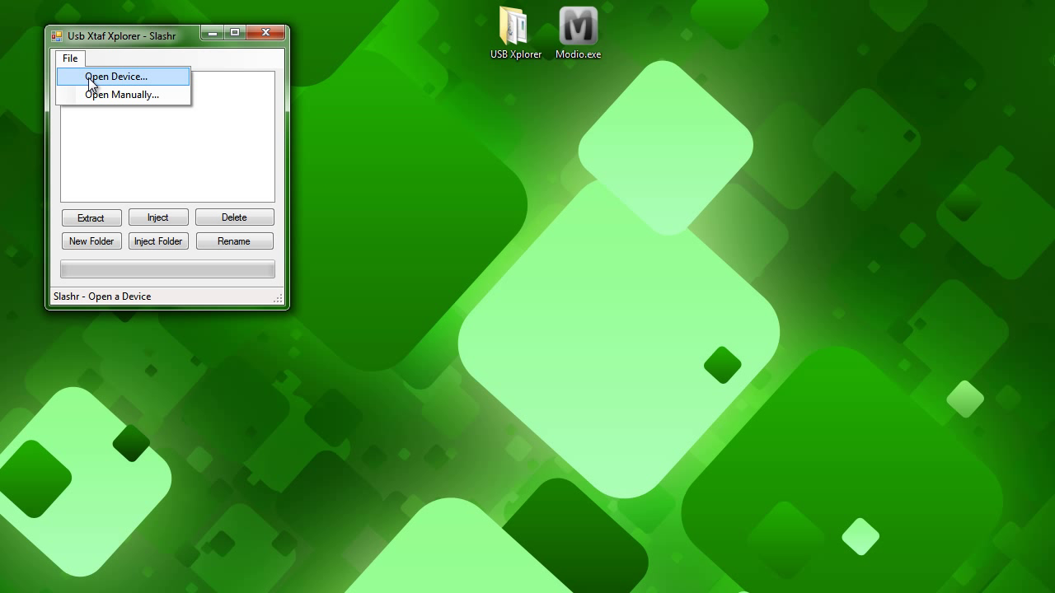
pyautogui.click(88, 78)
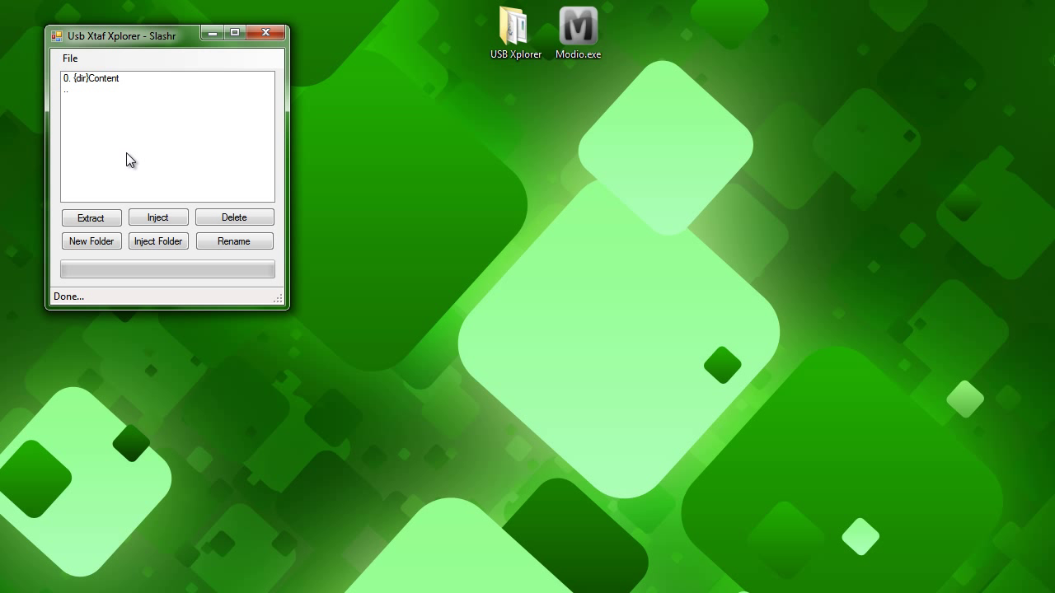
# - Browse Content > E00000A848BE50E6 > the game folder > 00000001 to reach deadrising
pyautogui.doubleClick(103, 79)
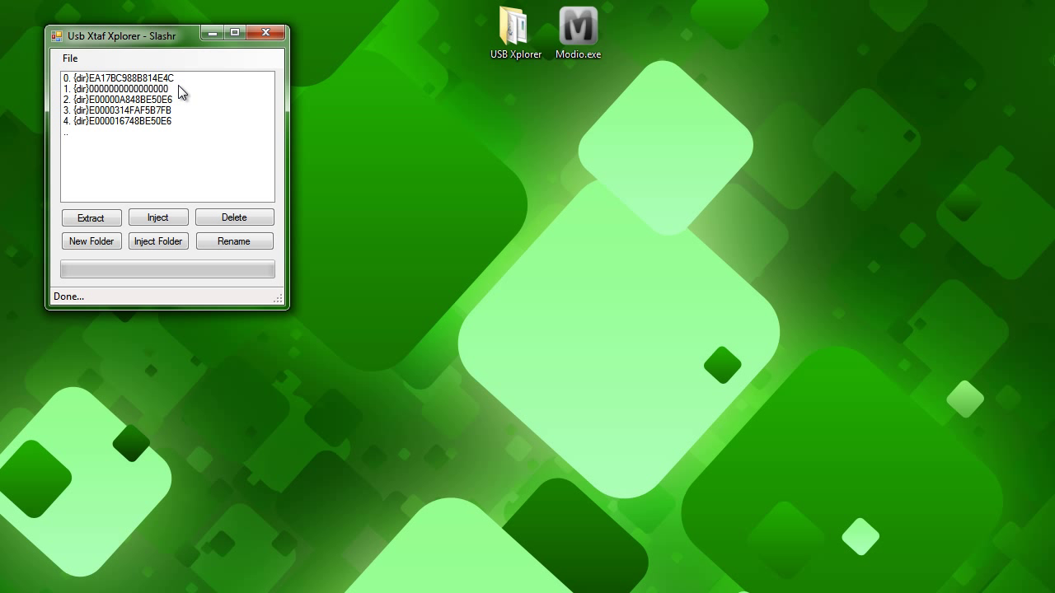
pyautogui.doubleClick(127, 100)
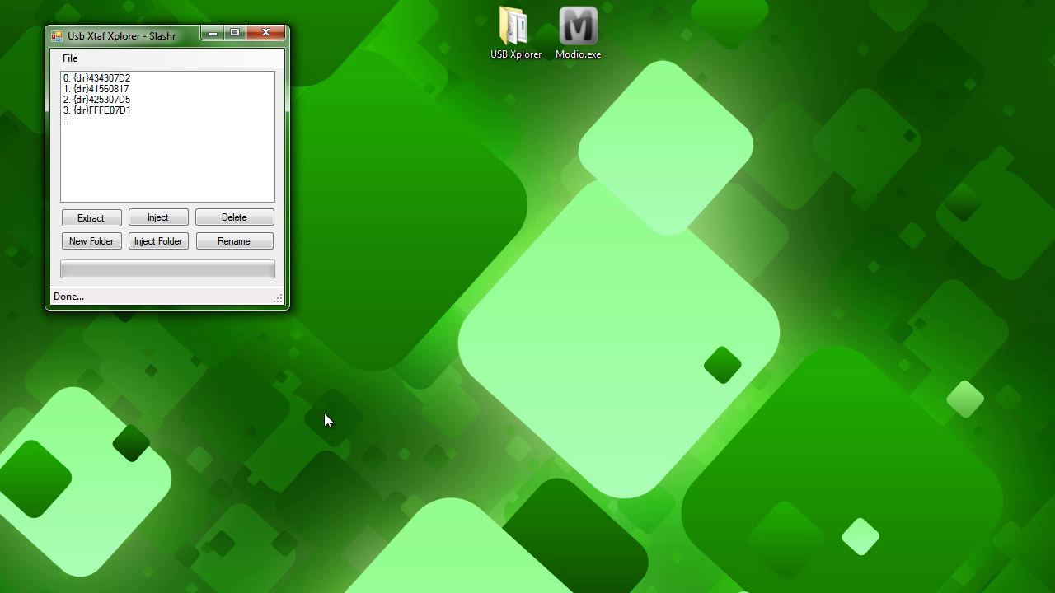
pyautogui.doubleClick(114, 79)
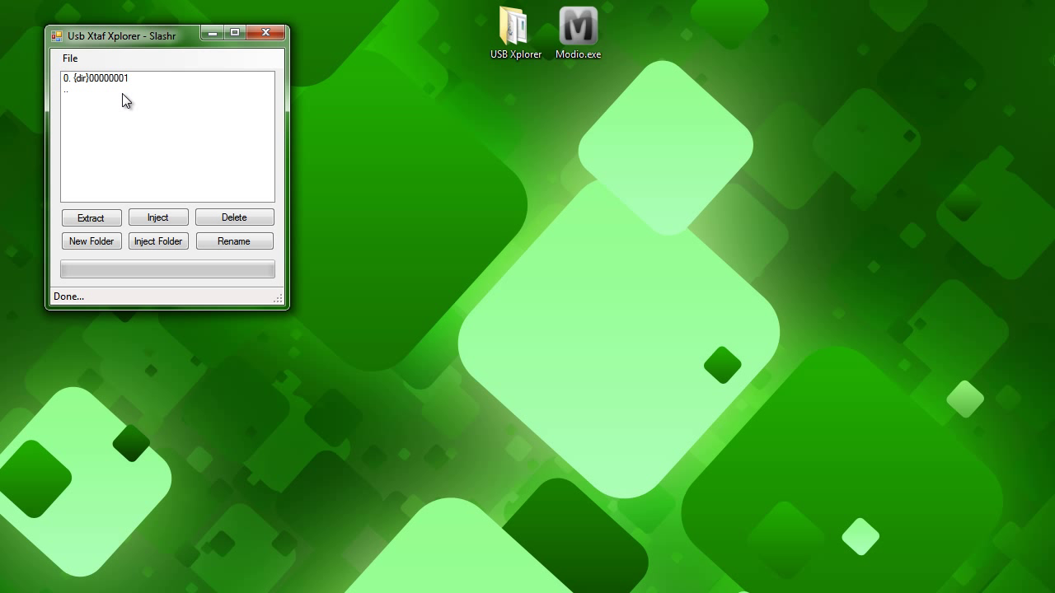
pyautogui.doubleClick(113, 78)
# - Extract the 0. deadrising save file to the Desktop
pyautogui.moveTo(104, 81); pyautogui.dragTo(252, 126)
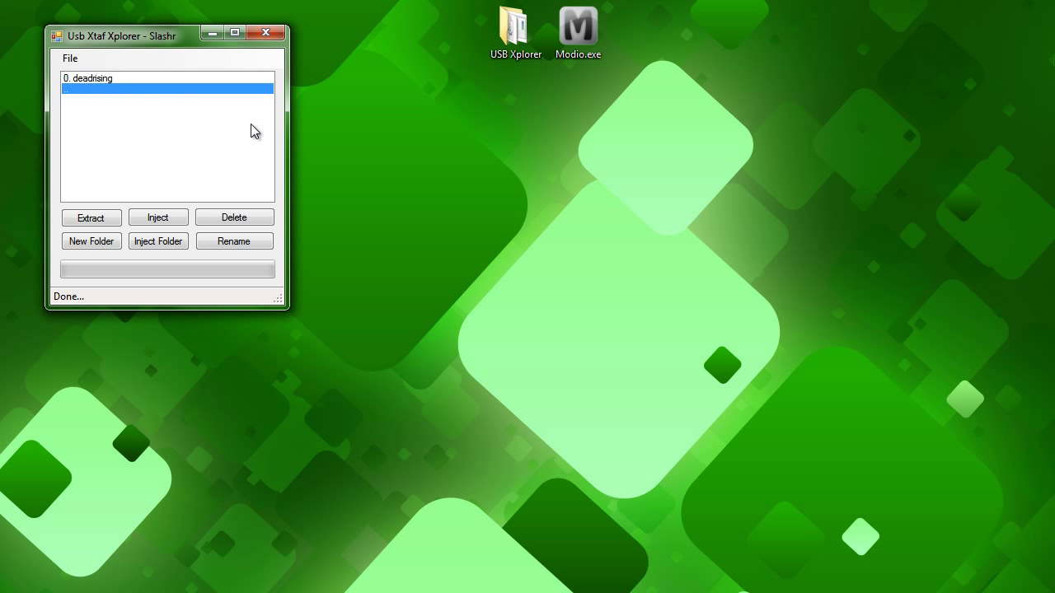
pyautogui.click(110, 80)
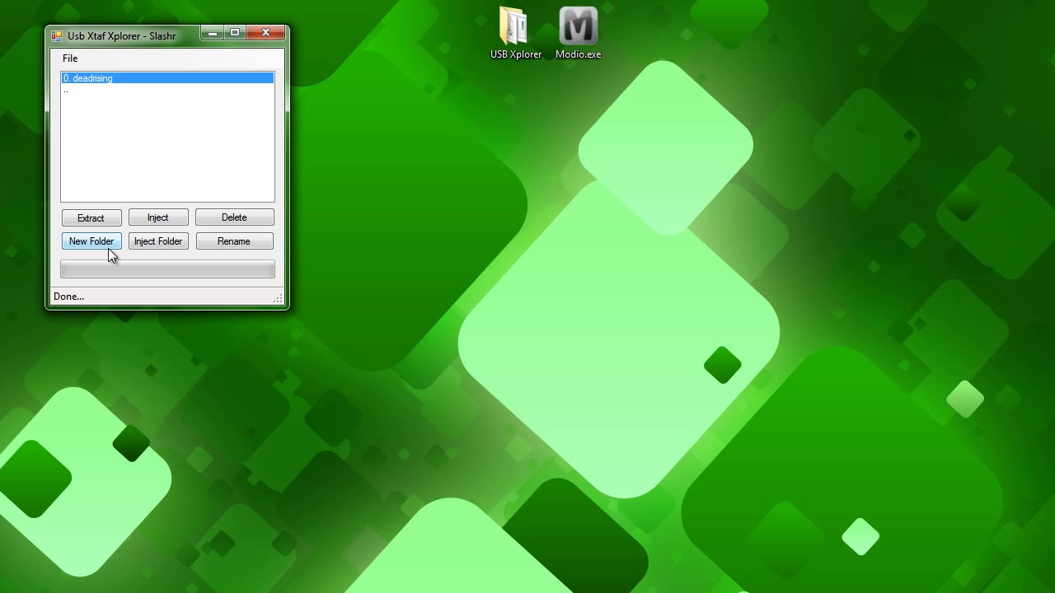
pyautogui.click(112, 88)
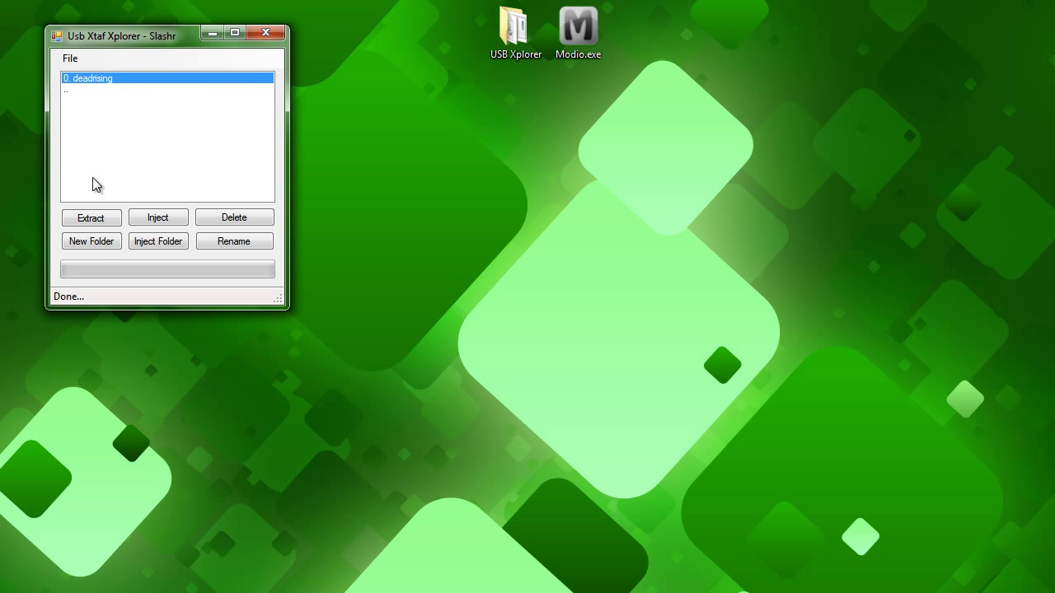
pyautogui.click(90, 219)
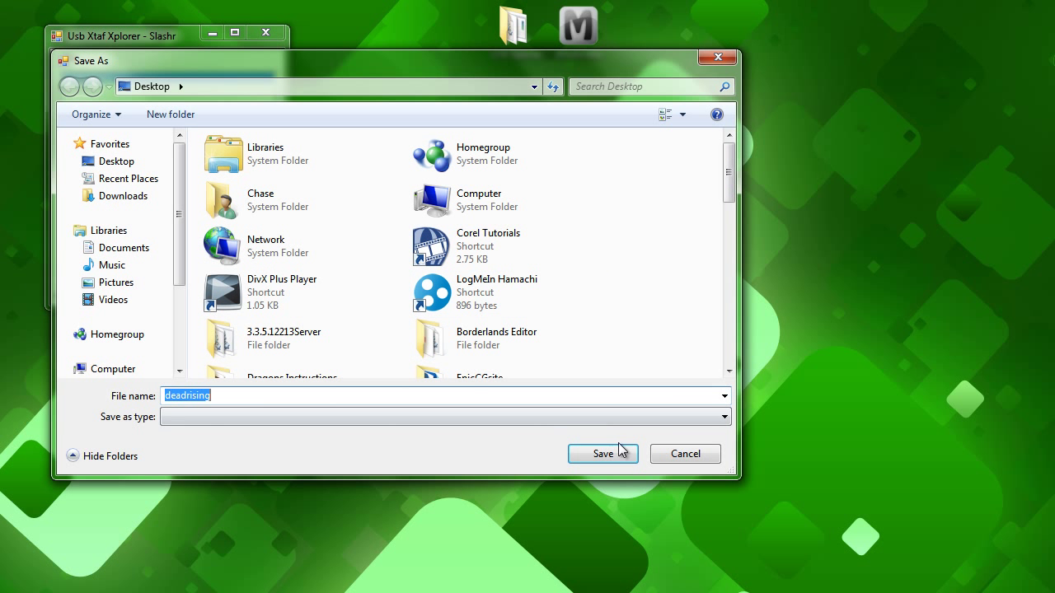
pyautogui.click(605, 458)
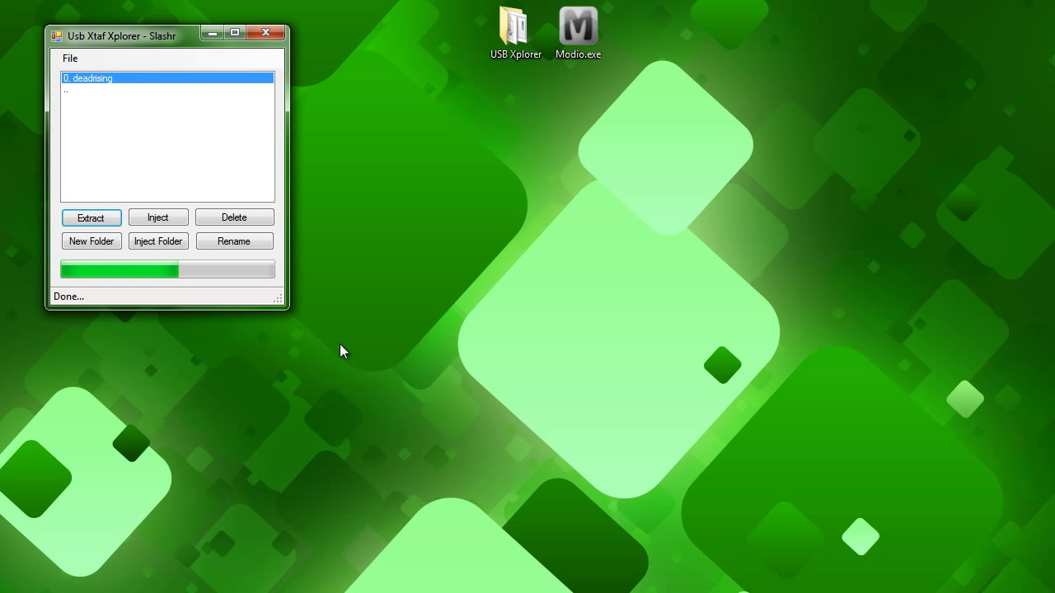
pyautogui.click(454, 119)
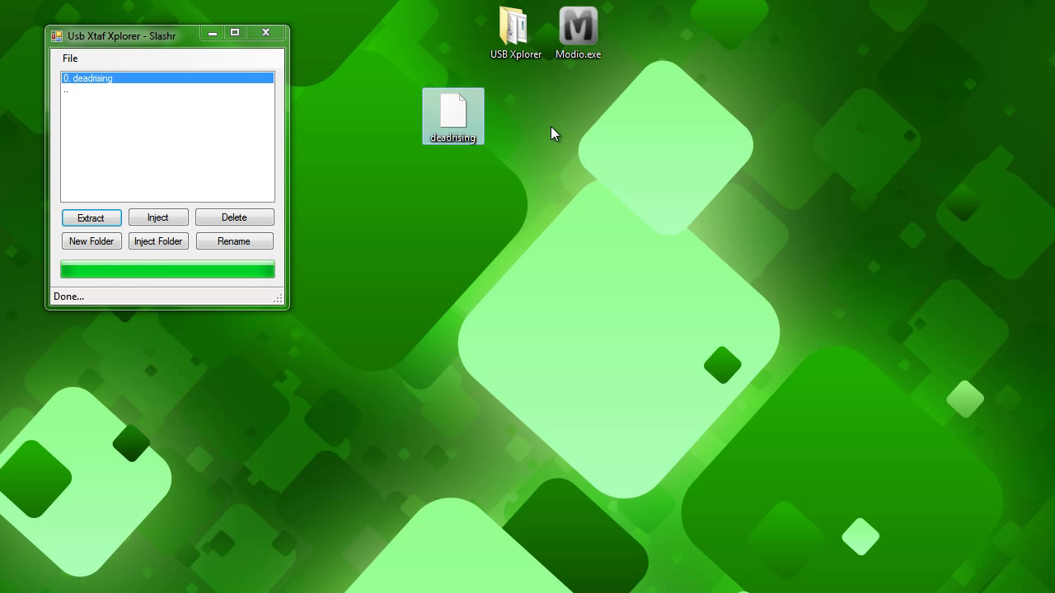
pyautogui.click(507, 115)
pyautogui.doubleClick(589, 41)
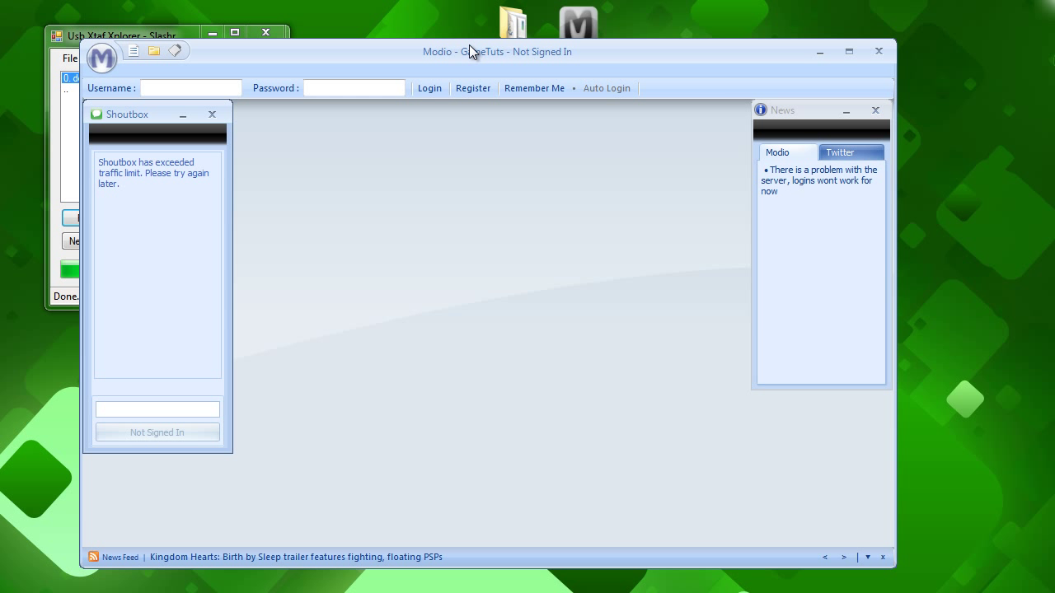
pyautogui.moveTo(469, 44); pyautogui.dragTo(489, 144)
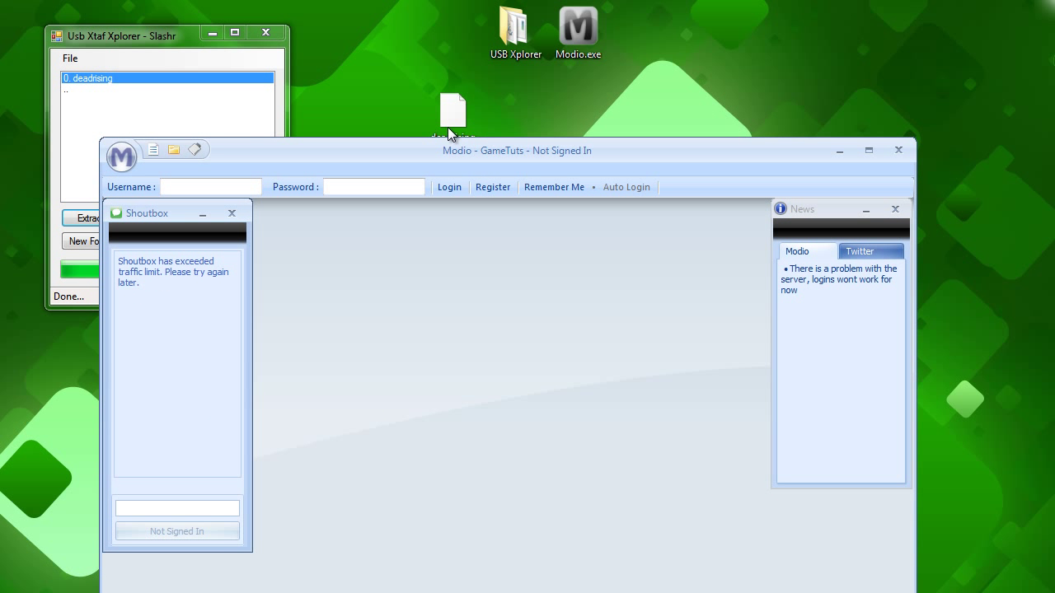
pyautogui.click(233, 213)
pyautogui.click(897, 209)
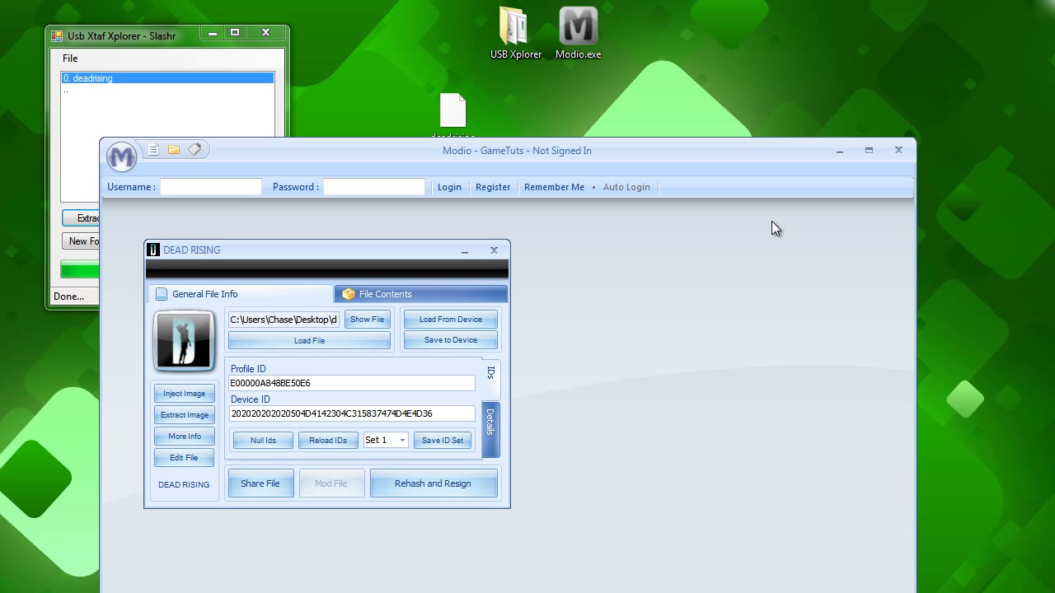
pyautogui.moveTo(292, 254); pyautogui.dragTo(452, 245)
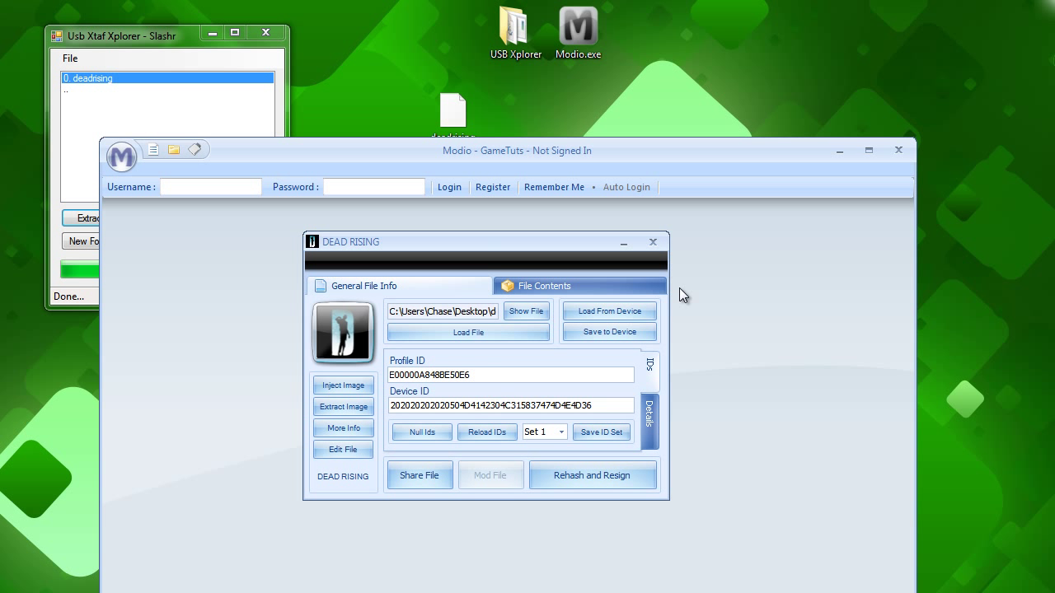
pyautogui.click(653, 242)
# - Close the Modio and USB Xtaf Xplorer windows, leaving the extracted deadrising file on the desktop
pyautogui.click(898, 150)
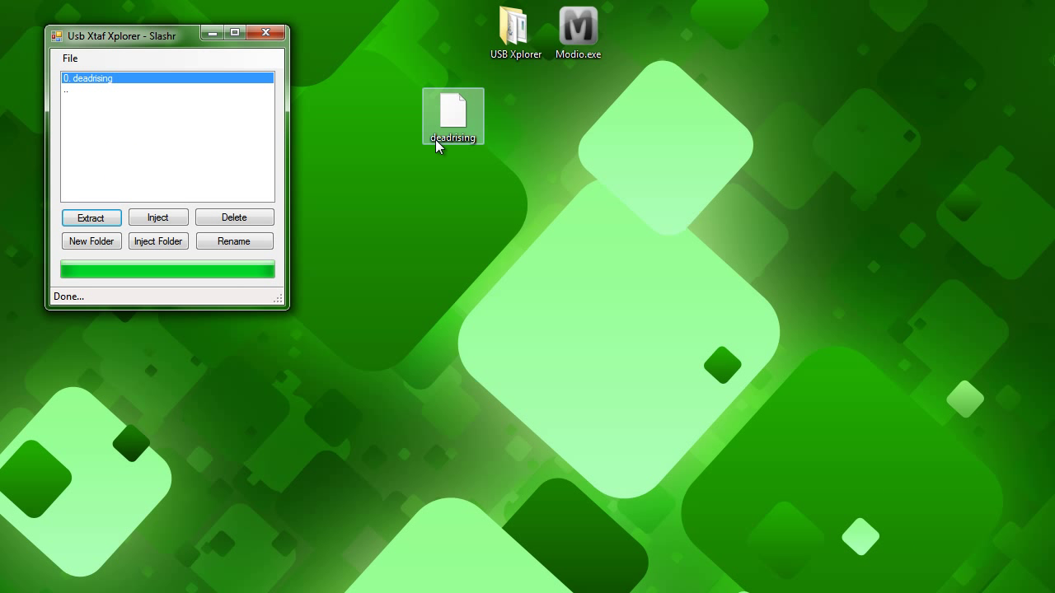
pyautogui.click(272, 33)
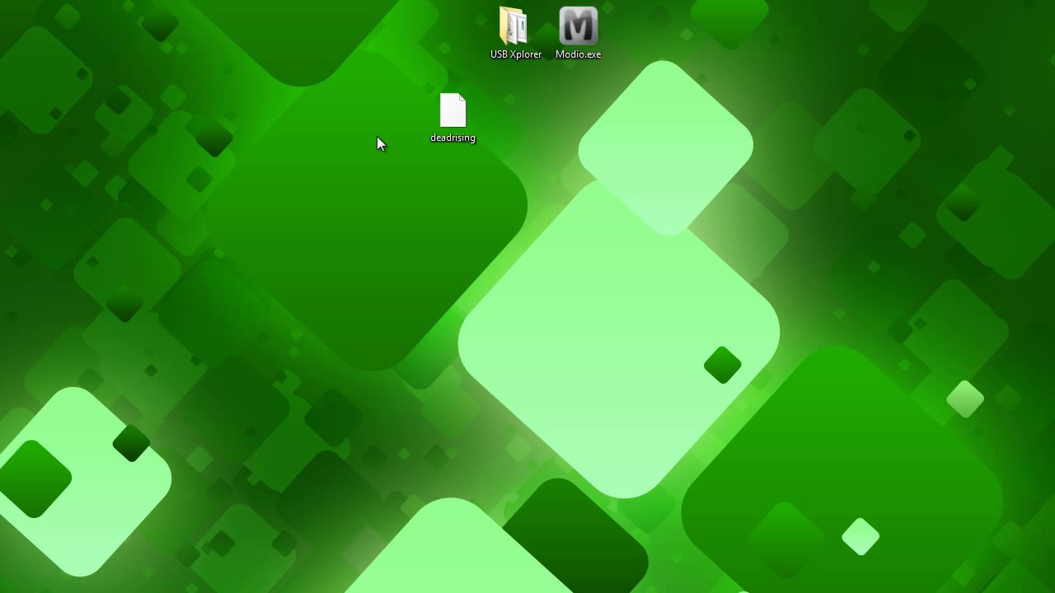